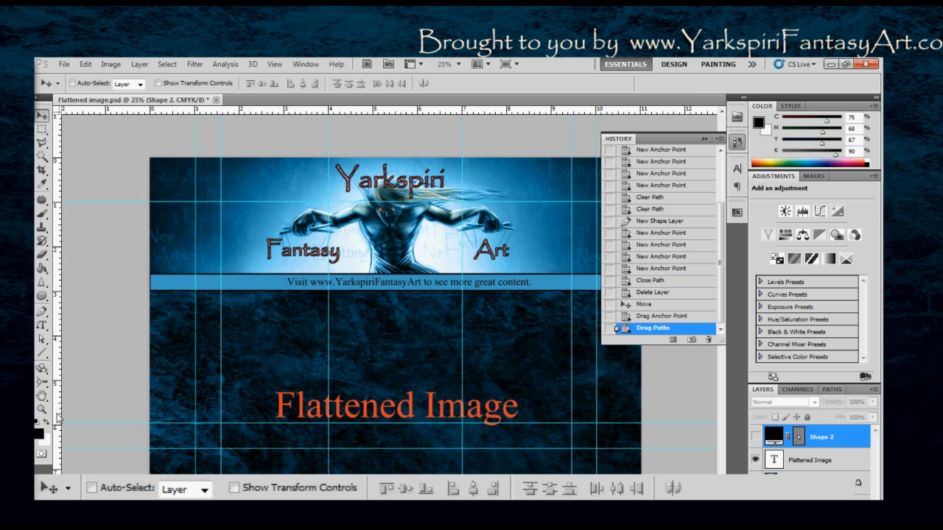
# - Examine the tool variants grouped under the Sponge, Pen, Direct Selection, Vertical Type and Line tools
pyautogui.click(46, 297)
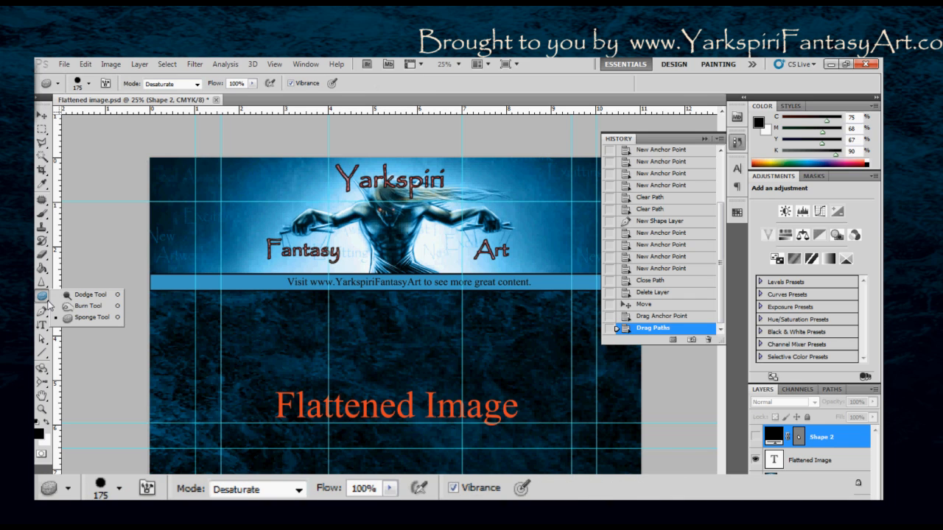
pyautogui.press('v')
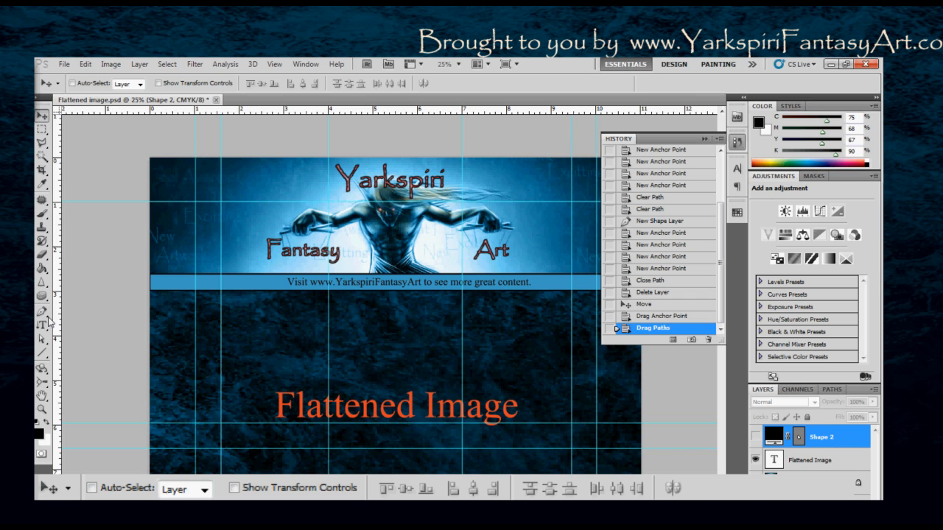
pyautogui.click(47, 315)
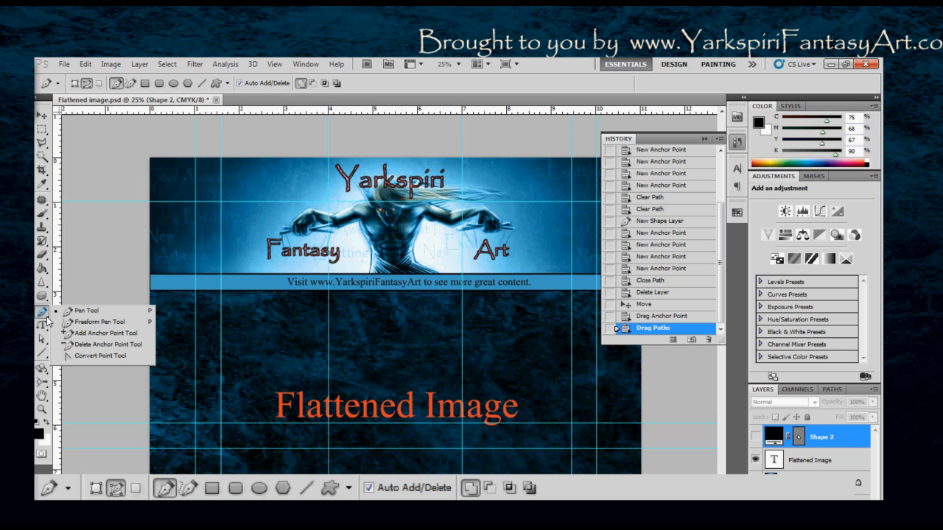
pyautogui.click(47, 343)
pyautogui.click(44, 340)
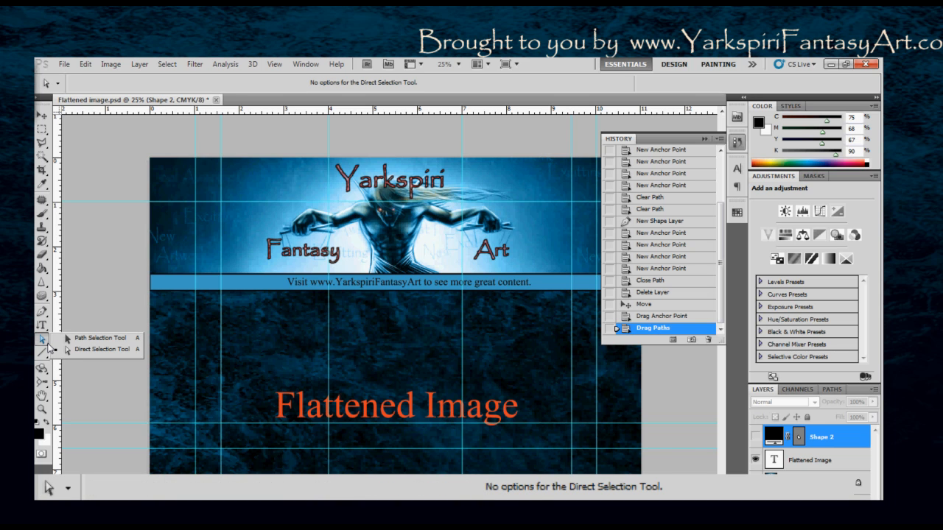
pyautogui.click(46, 329)
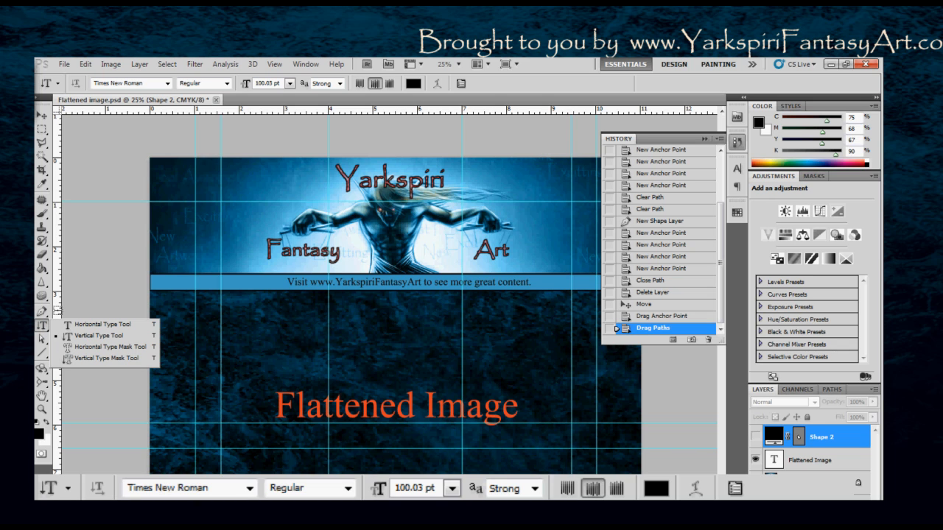
pyautogui.click(45, 326)
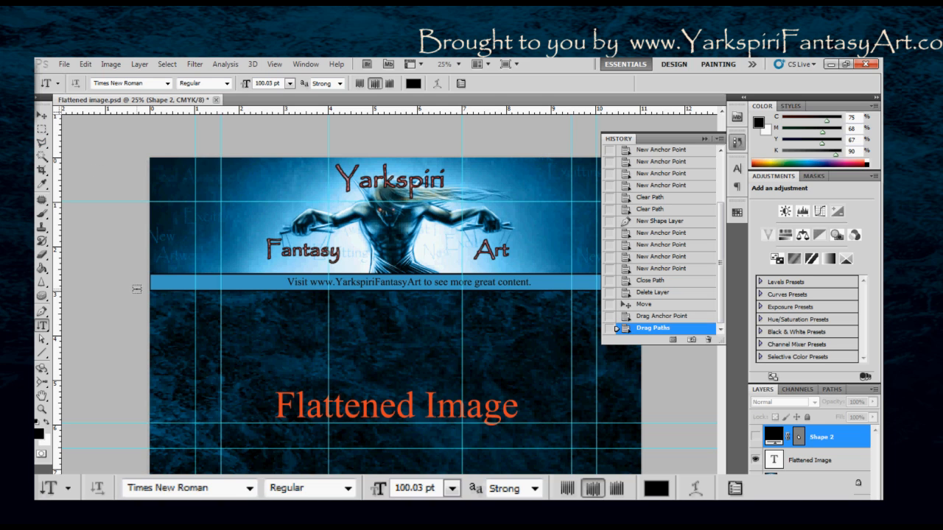
pyautogui.click(47, 358)
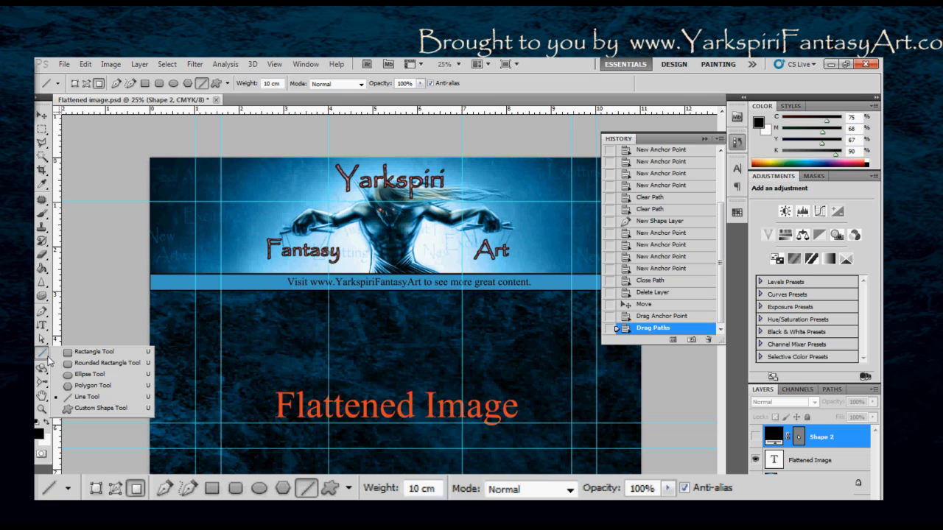
pyautogui.click(46, 356)
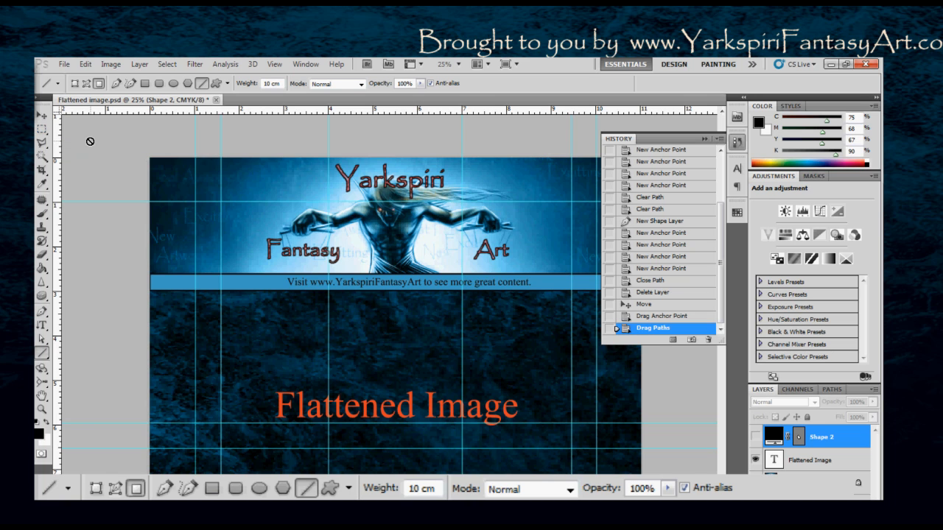
# - Make the Shape 2 layer visible and move its black polygon up so it overlaps the blue website band
pyautogui.click(757, 436)
pyautogui.press('ctrl')
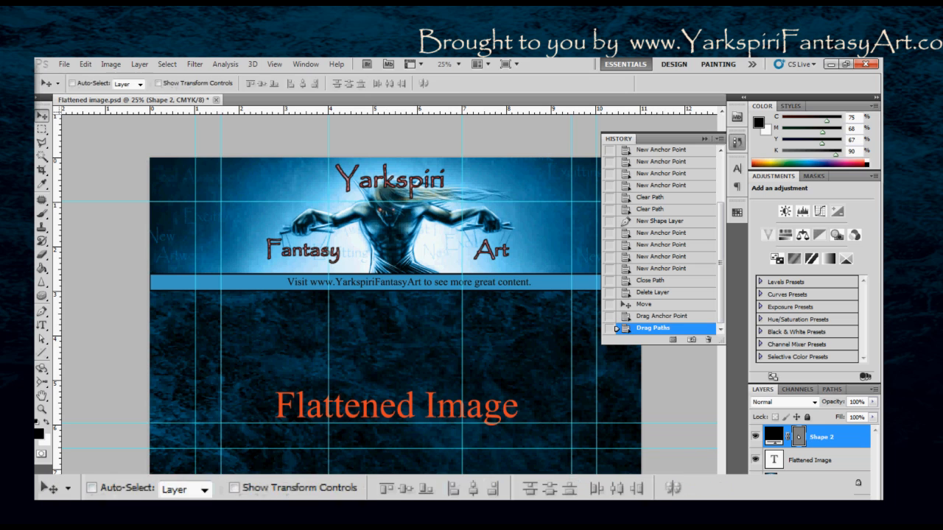
pyautogui.press('ctrl')
pyautogui.moveTo(375, 461); pyautogui.dragTo(360, 293)
pyautogui.moveTo(381, 343); pyautogui.dragTo(421, 338)
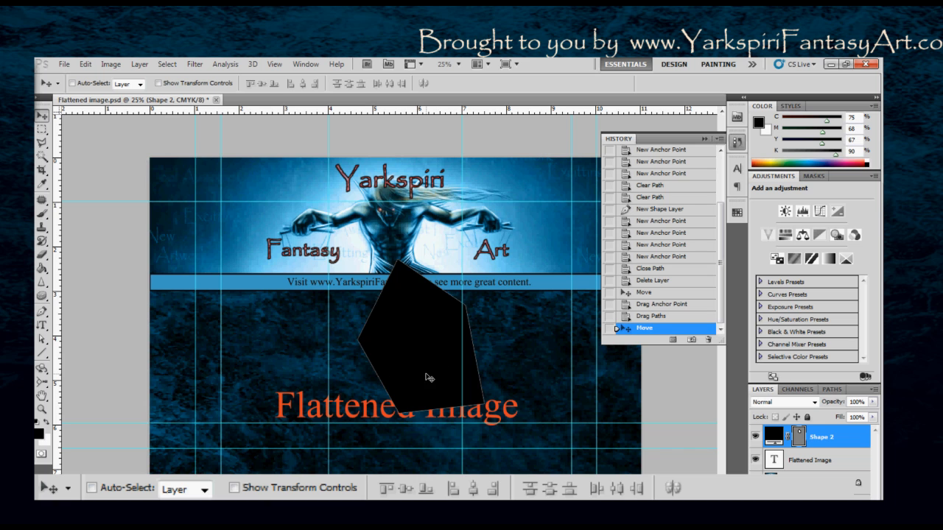
# - Set the foreground colour to red, hex fe0c0c
pyautogui.click(38, 426)
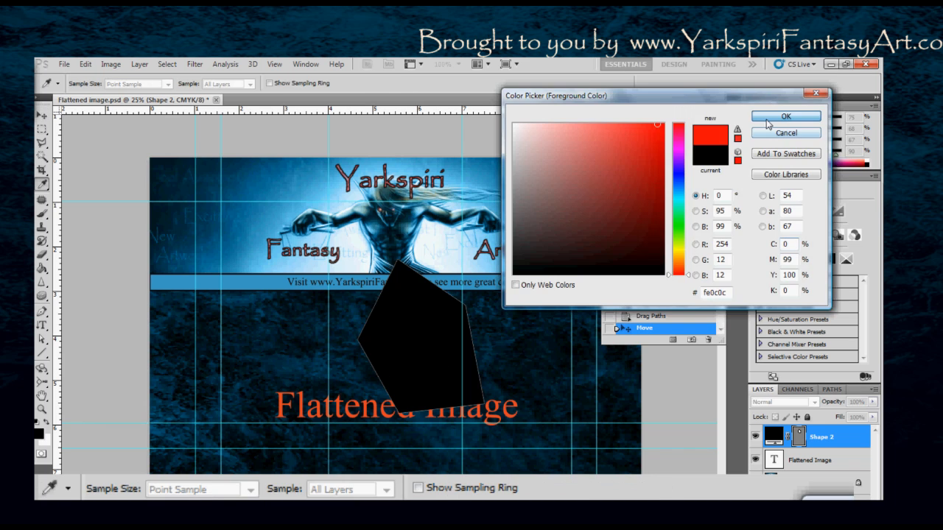
pyautogui.press('Return')
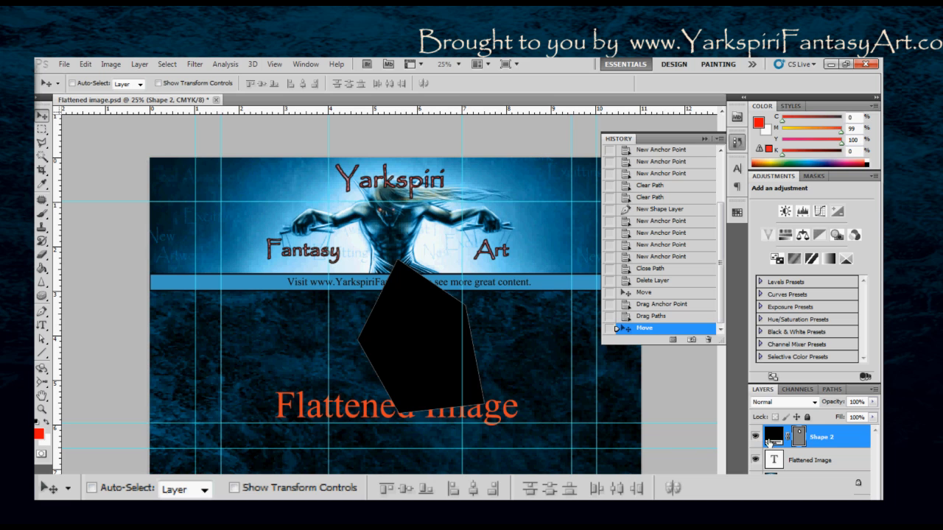
# - Move the black polygon around the canvas and leave it over the middle of the website band, above the Flattened Image text
pyautogui.moveTo(382, 344); pyautogui.dragTo(273, 378)
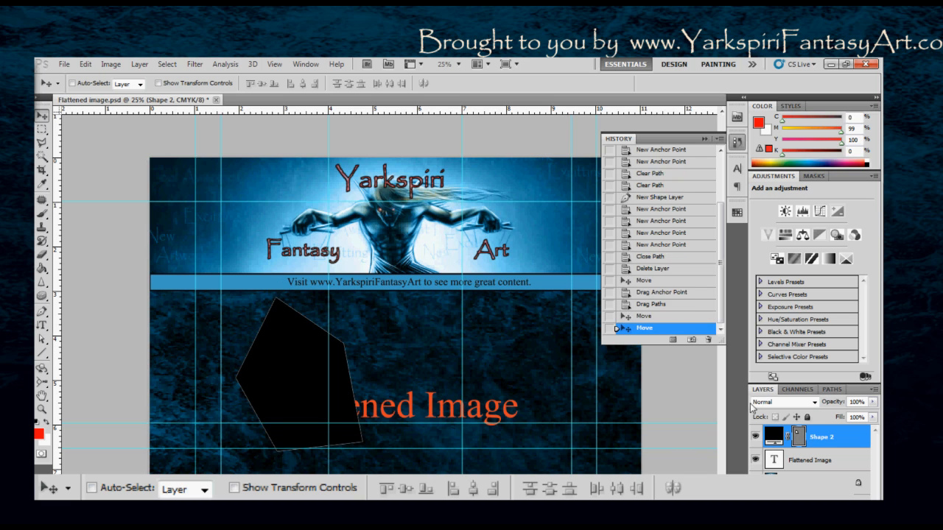
pyautogui.rightClick(799, 440)
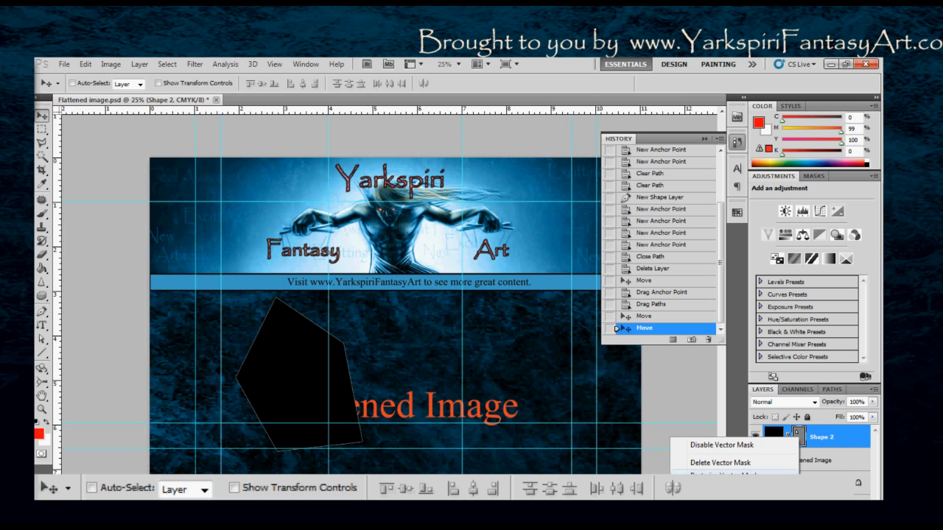
pyautogui.click(853, 461)
pyautogui.moveTo(288, 381); pyautogui.dragTo(453, 306)
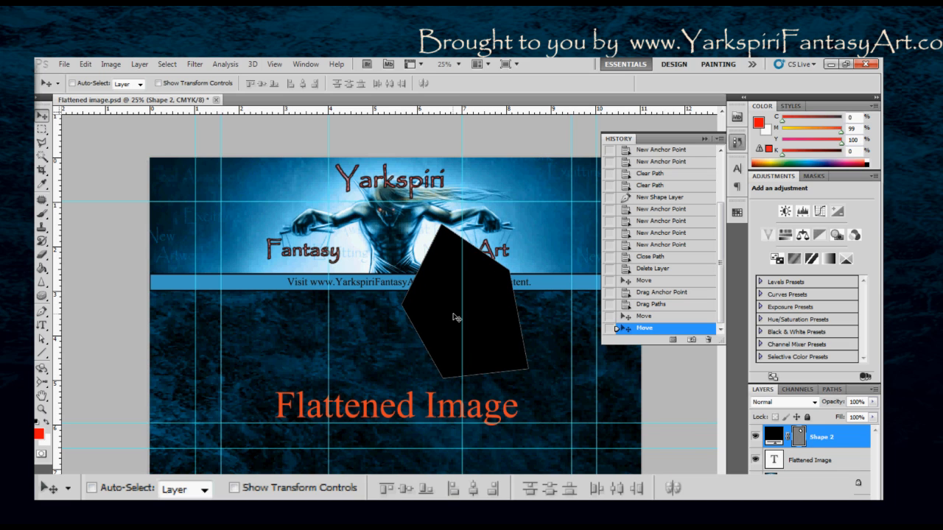
pyautogui.moveTo(453, 307); pyautogui.dragTo(411, 312)
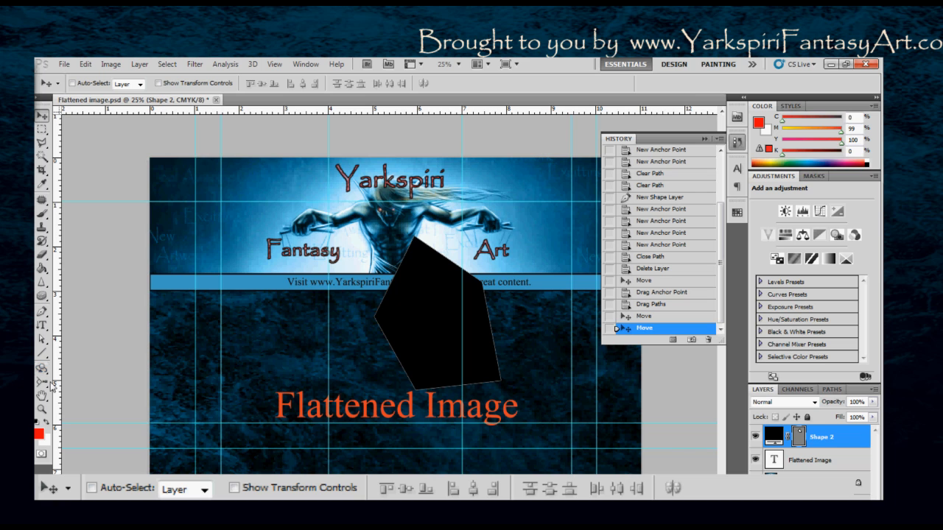
# - Examine the 3D object, 3D camera and Hand tool variants, and pan the canvas slightly
pyautogui.click(49, 373)
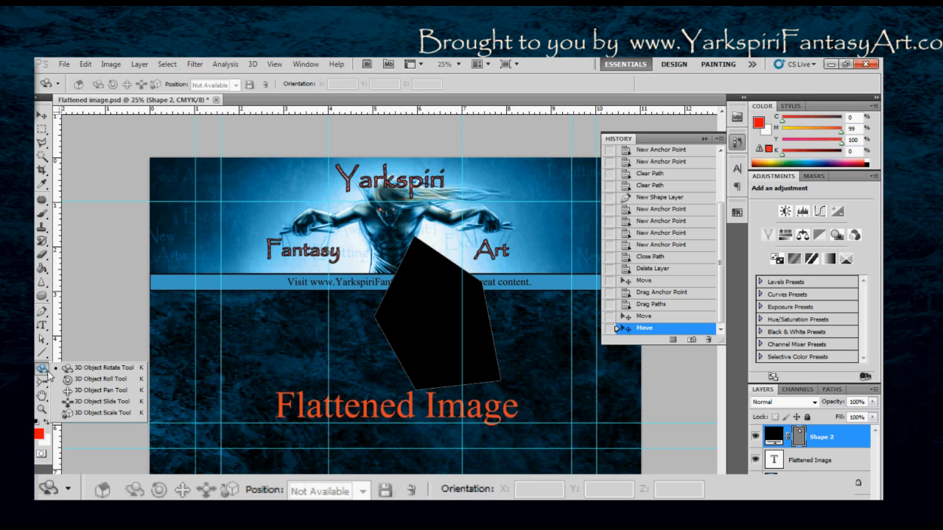
pyautogui.click(45, 381)
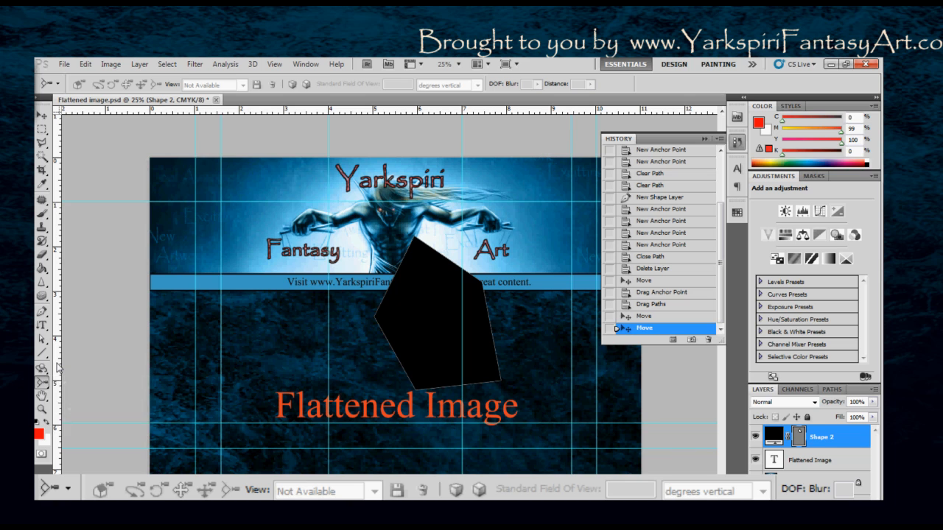
pyautogui.click(57, 364)
pyautogui.click(44, 399)
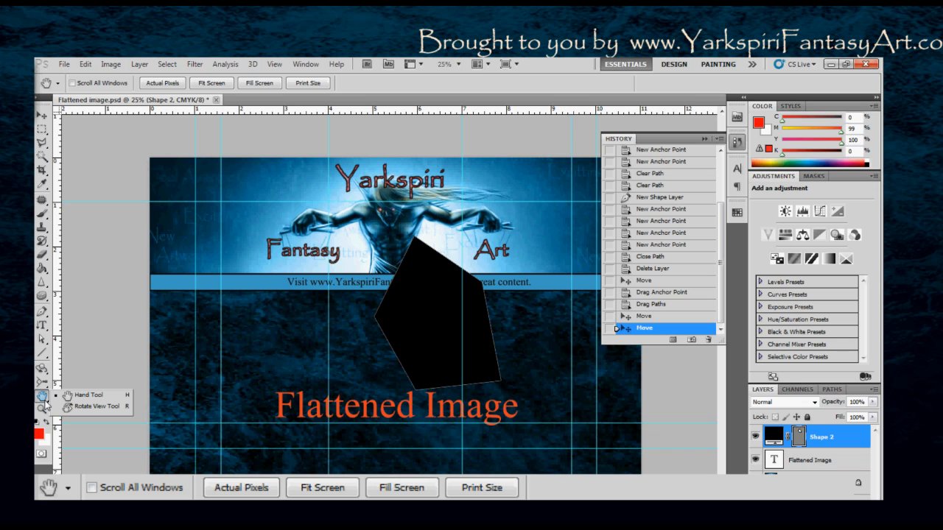
pyautogui.click(41, 120)
pyautogui.click(42, 116)
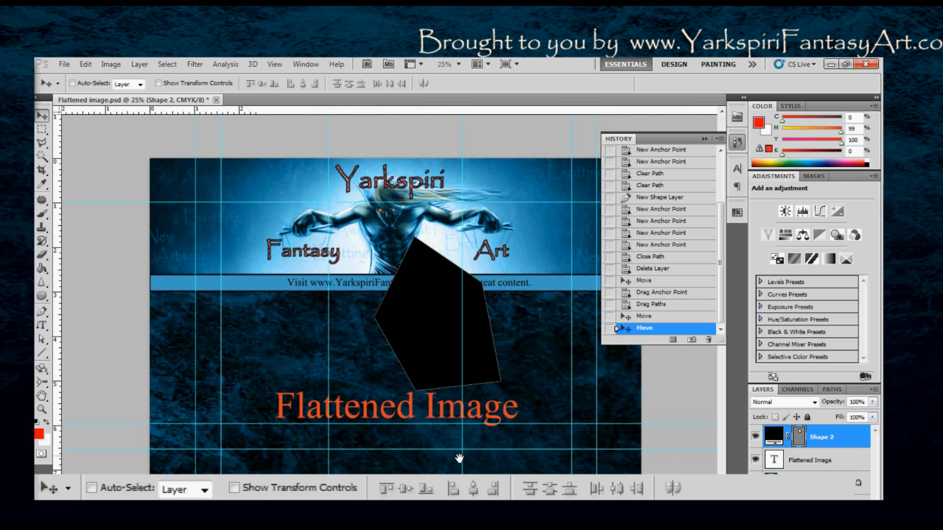
pyautogui.moveTo(459, 459)
pyautogui.mouseDown()
pyautogui.moveTo(482, 435)
pyautogui.moveTo(437, 467)
pyautogui.moveTo(472, 429)
pyautogui.moveTo(448, 472)
pyautogui.moveTo(437, 448)
pyautogui.moveTo(459, 450)
pyautogui.mouseUp()
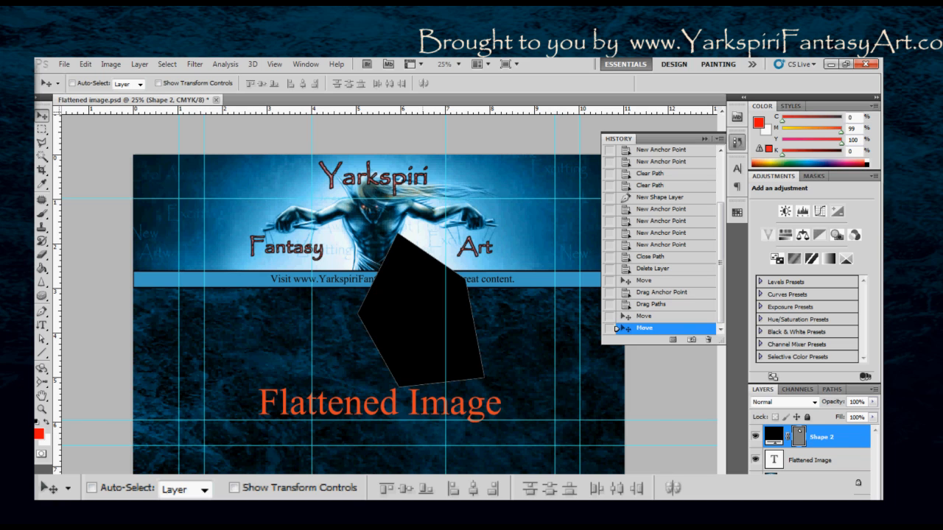
# - Rotate the canvas view slightly with the Rotate View tool and reset the view rotation
pyautogui.press('r')
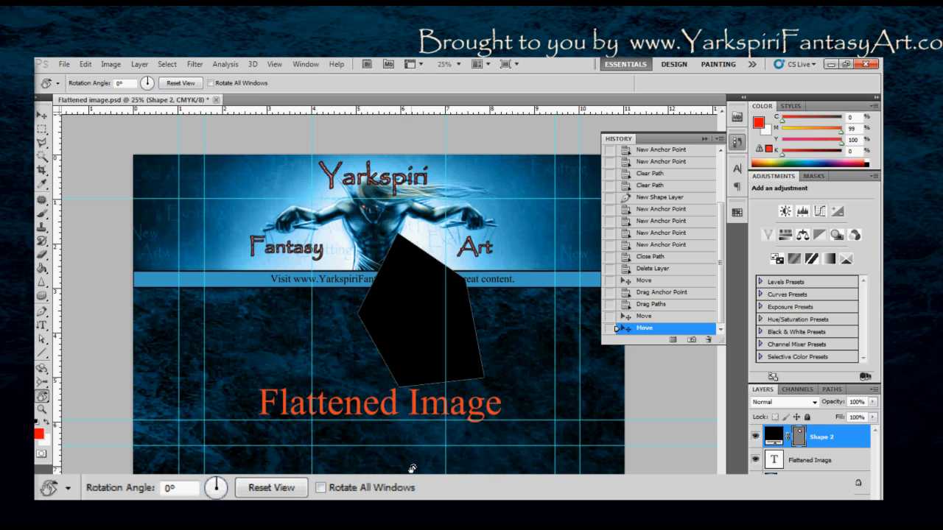
pyautogui.moveTo(382, 461)
pyautogui.mouseDown()
pyautogui.moveTo(456, 461)
pyautogui.moveTo(368, 450)
pyautogui.moveTo(381, 456)
pyautogui.moveTo(372, 458)
pyautogui.mouseUp()
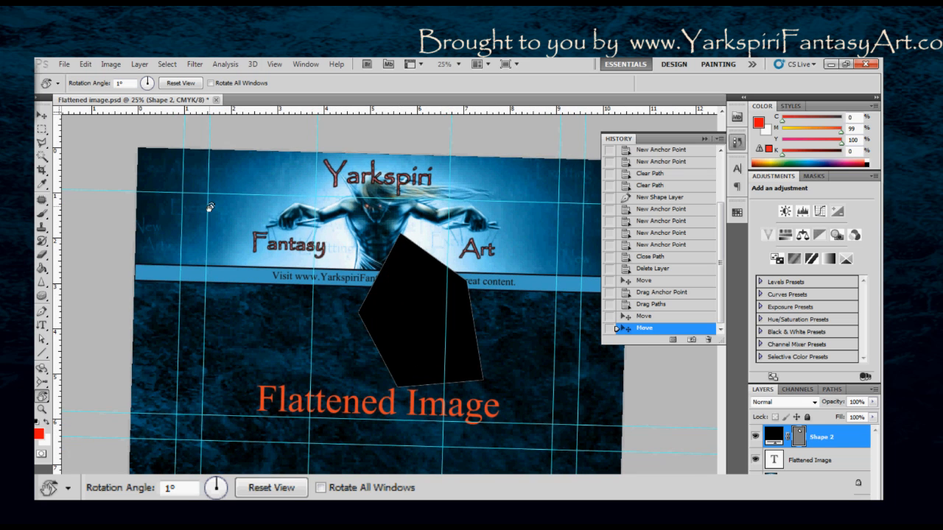
pyautogui.click(181, 84)
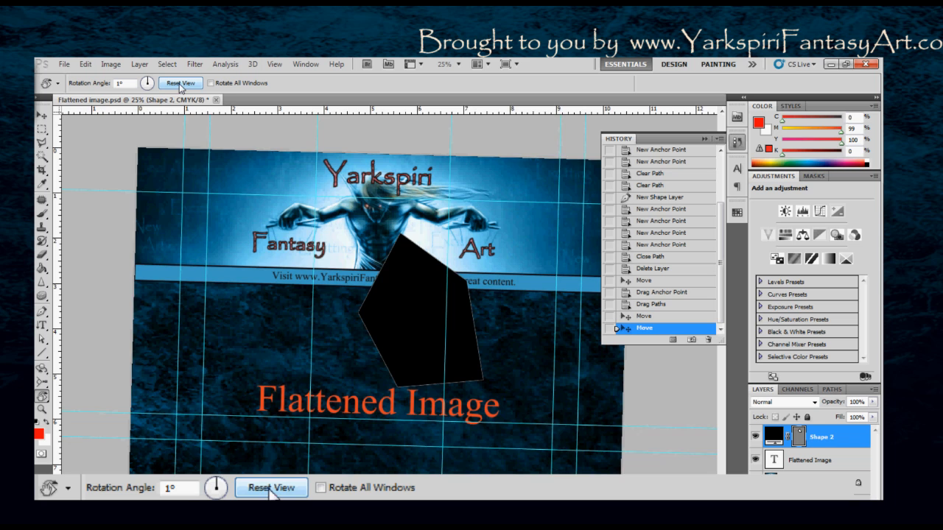
pyautogui.click(117, 83)
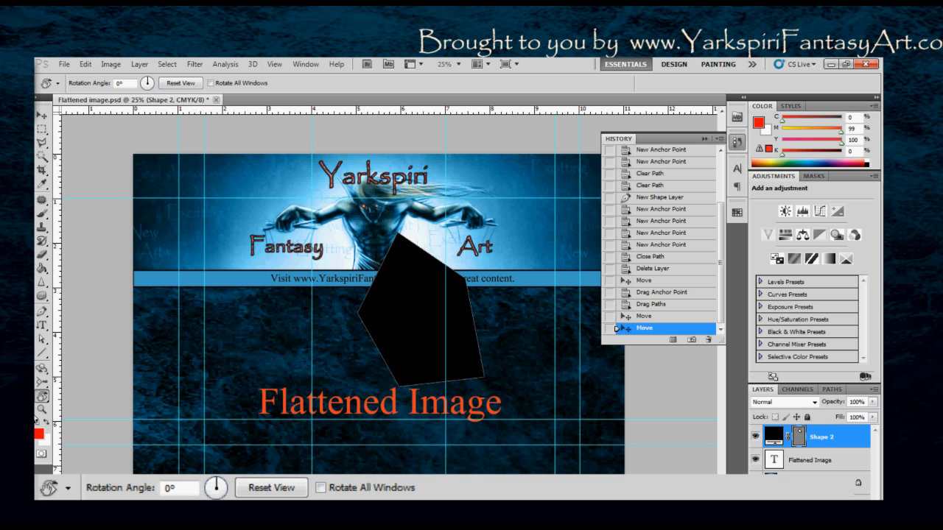
# - Zoom the document in and out repeatedly between 25% and 33.3%, and try the view rotation dial
pyautogui.press('ctrl')
pyautogui.hotkey('ctrl', '+')
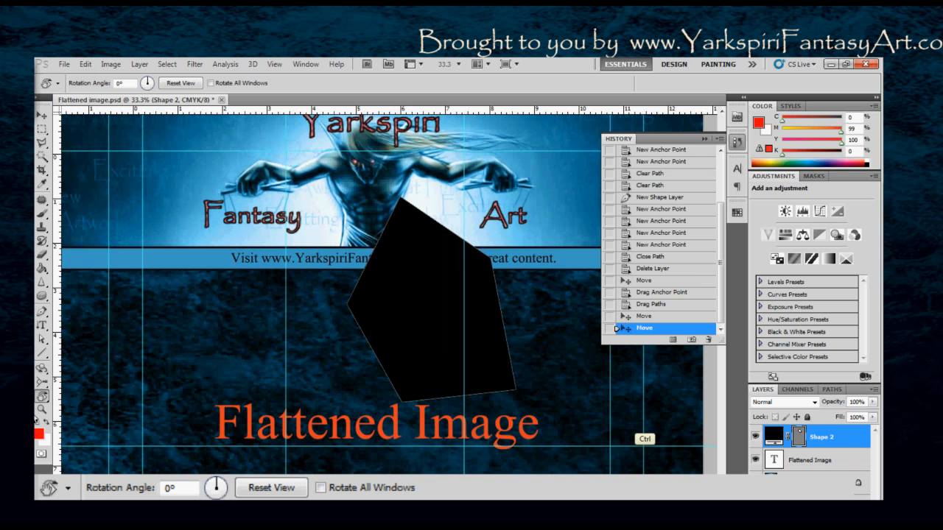
pyautogui.hotkey('ctrl', '-')
pyautogui.hotkey('ctrl', '+')
pyautogui.hotkey('ctrl', '-')
pyautogui.hotkey('ctrl', '+')
pyautogui.hotkey('ctrl', '-')
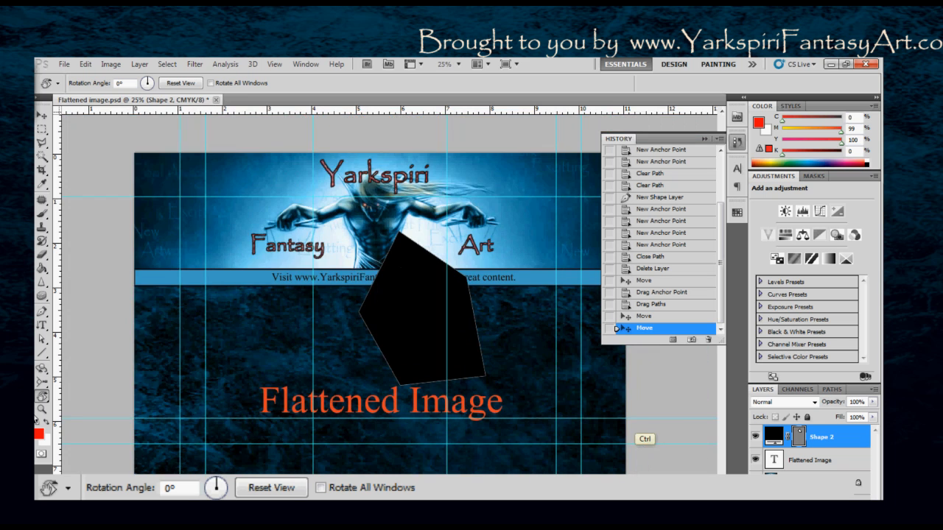
pyautogui.hotkey('ctrl', '+')
pyautogui.hotkey('ctrl', '-')
pyautogui.hotkey('ctrl', '+')
pyautogui.hotkey('ctrl', '-')
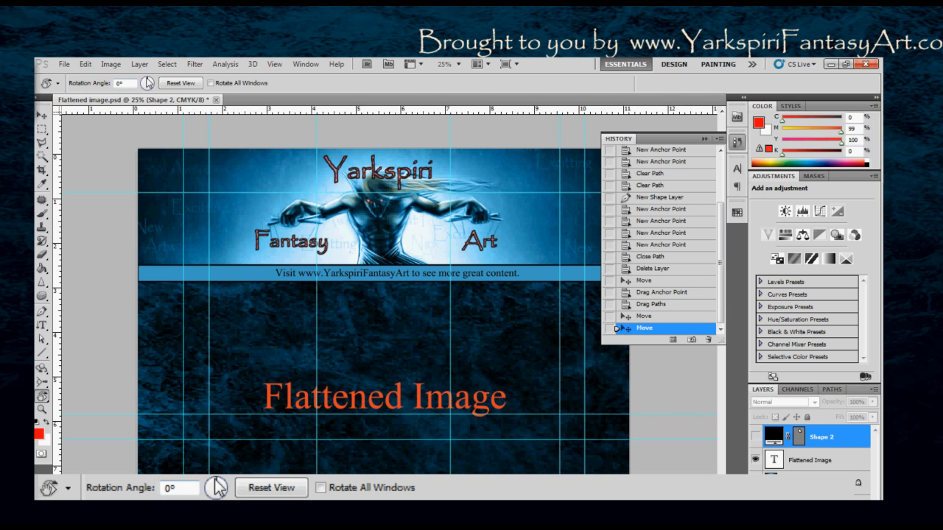
pyautogui.moveTo(147, 83); pyautogui.dragTo(145, 78)
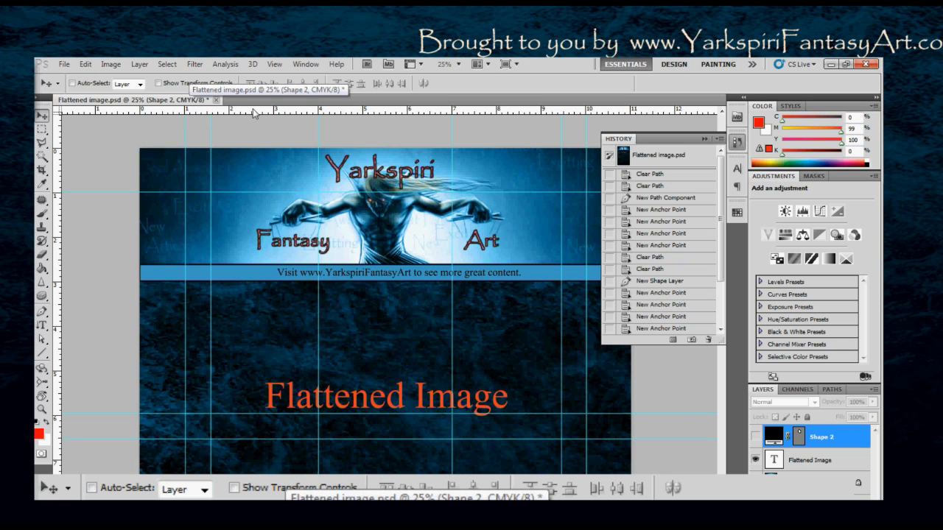
# - Review the measurement units available for the rulers, and hide and redisplay the rulers
pyautogui.rightClick(168, 115)
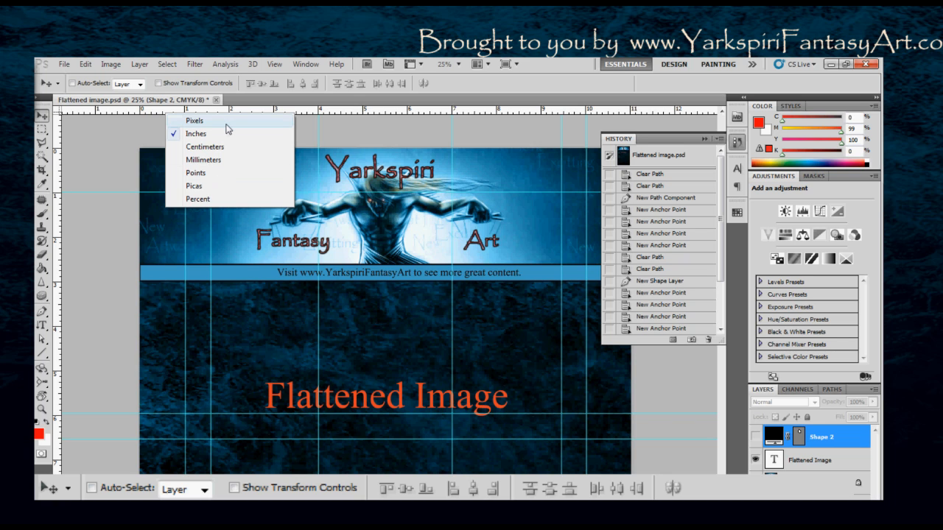
pyautogui.click(361, 142)
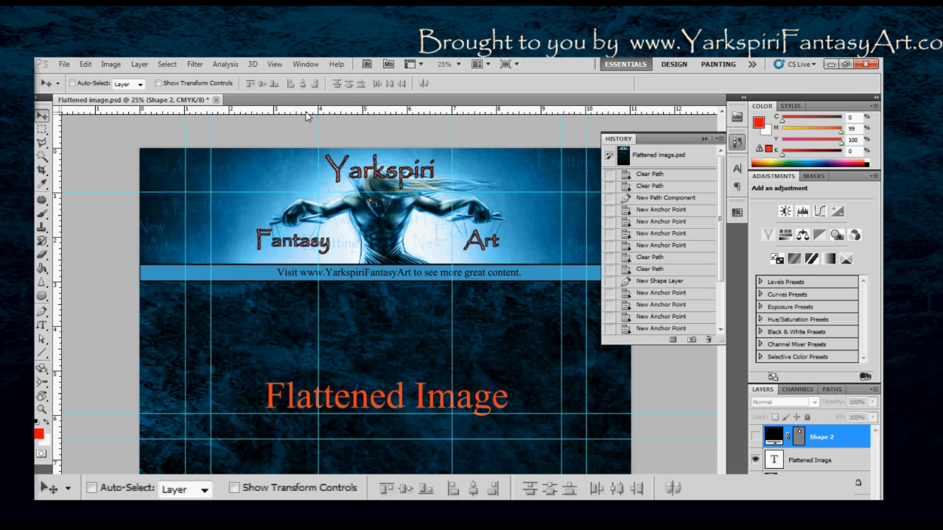
pyautogui.hotkey('ctrl', 'r')
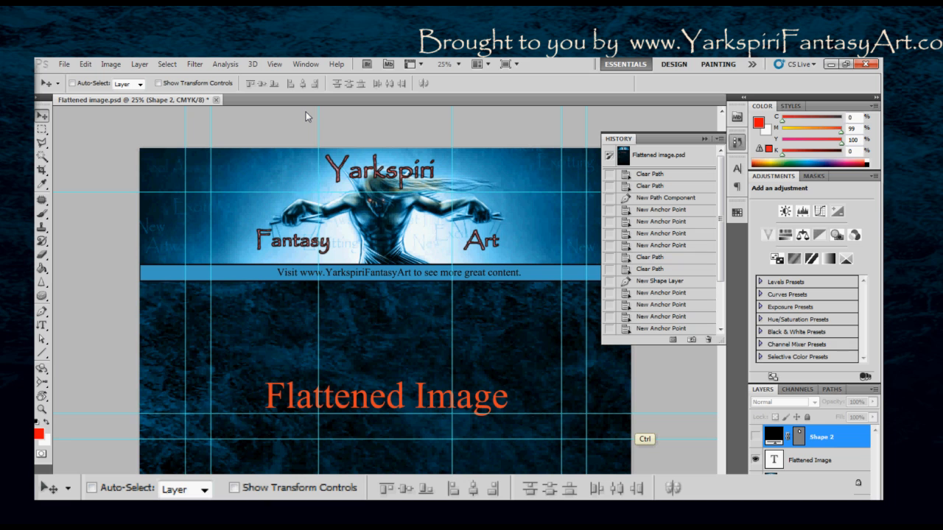
pyautogui.hotkey('ctrl', 'r')
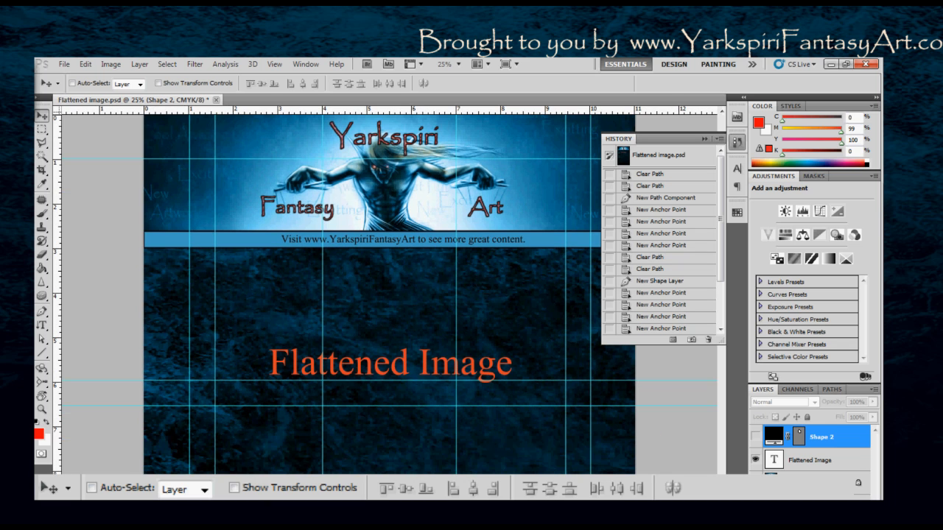